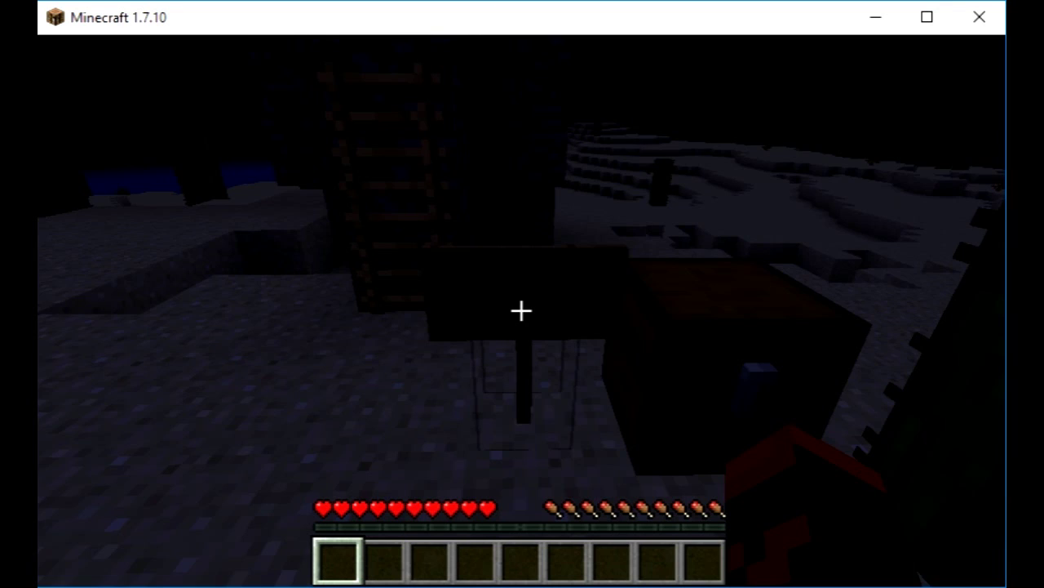
Move the diamond armor, three C4 stacks and the C4 Remote from the chest into the hotbar.
{"action": "right_click", "coordinate": [522, 310]}
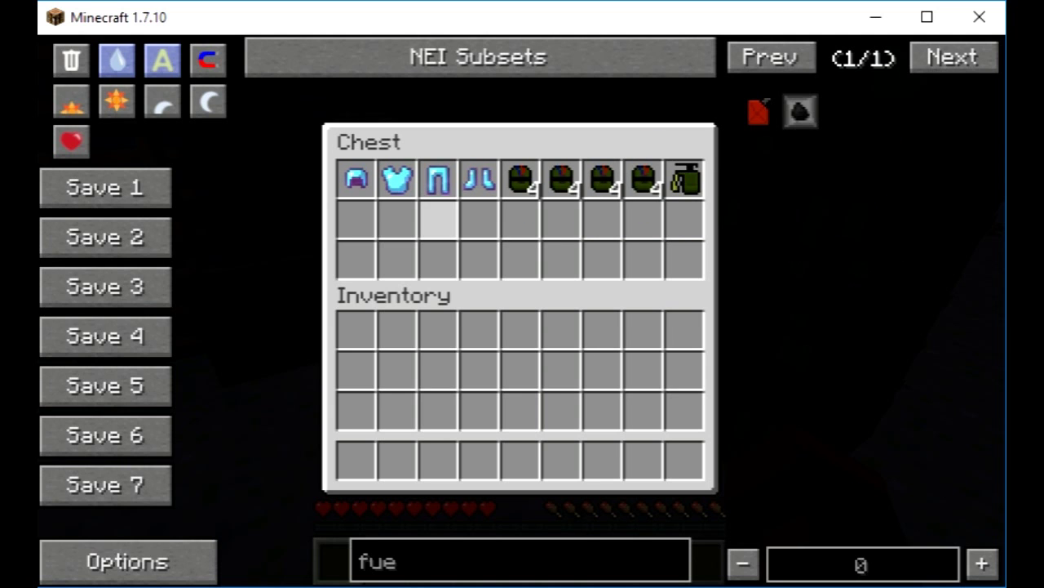
{"action": "left_click", "coordinate": [356, 179], "text": "shift"}
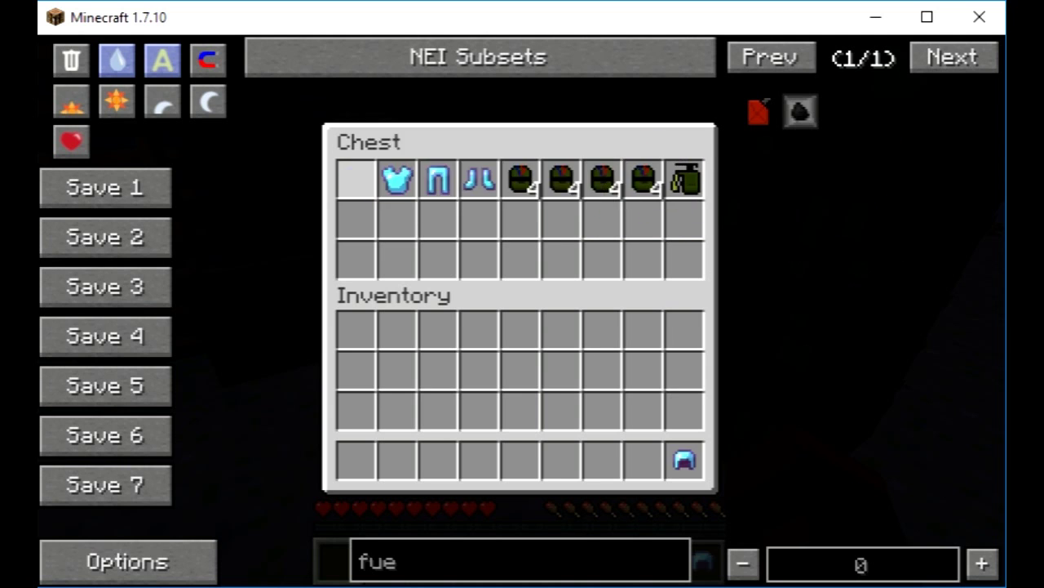
{"action": "left_click", "coordinate": [397, 179], "text": "shift"}
{"action": "left_click", "coordinate": [439, 178], "text": "shift"}
{"action": "left_click", "coordinate": [479, 178], "text": "shift"}
{"action": "left_click", "coordinate": [520, 179], "text": "shift"}
{"action": "left_click", "coordinate": [561, 178], "text": "shift"}
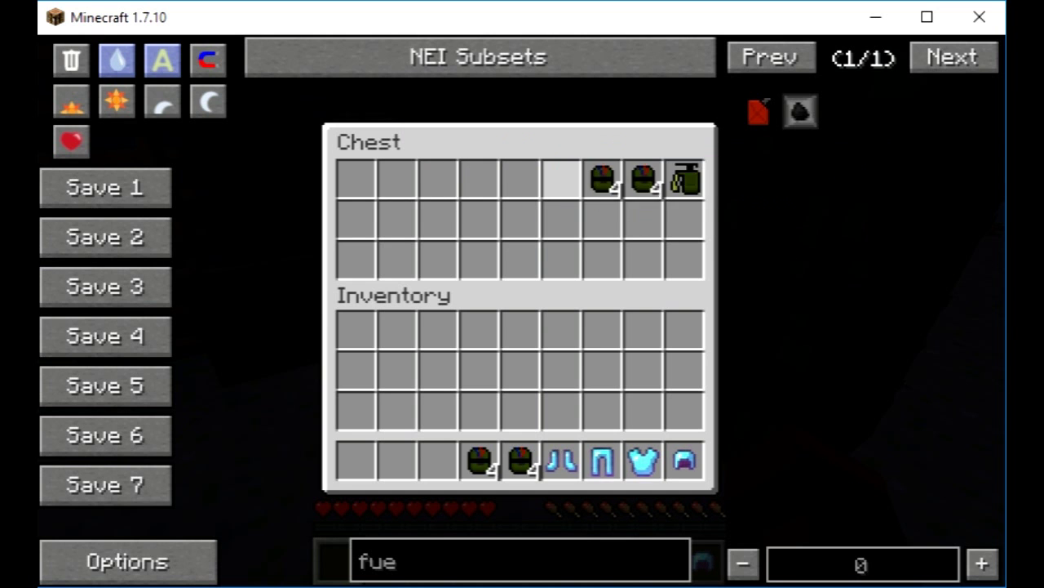
{"action": "left_click", "coordinate": [644, 179], "text": "shift"}
{"action": "left_click", "coordinate": [685, 179], "text": "shift"}
{"action": "key", "text": "Escape"}
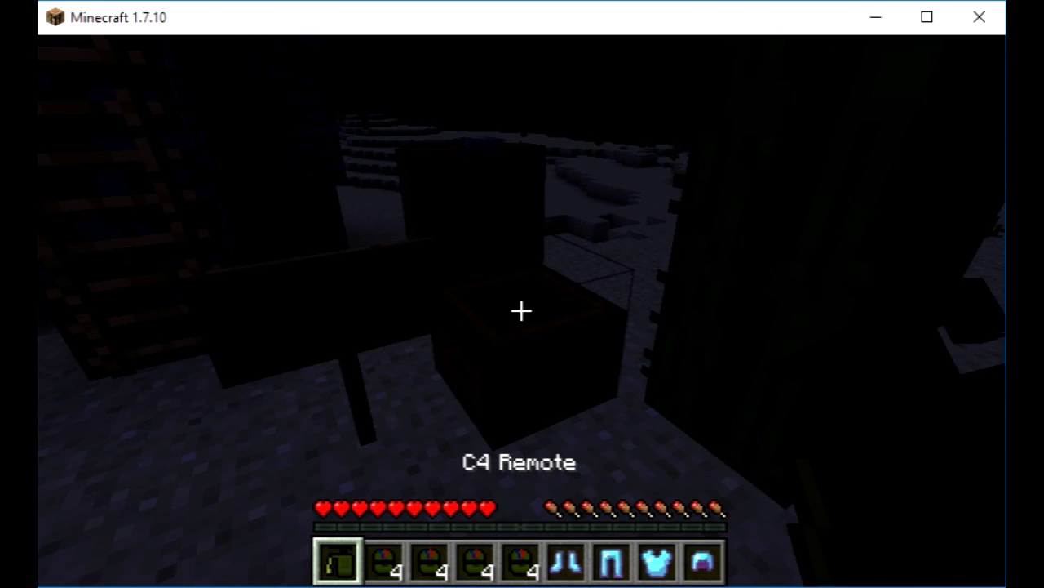
Equip the diamond helmet, chestplate, leggings and boots from the inventory.
{"action": "key", "text": "e"}
{"action": "left_click", "coordinate": [685, 461], "text": "shift"}
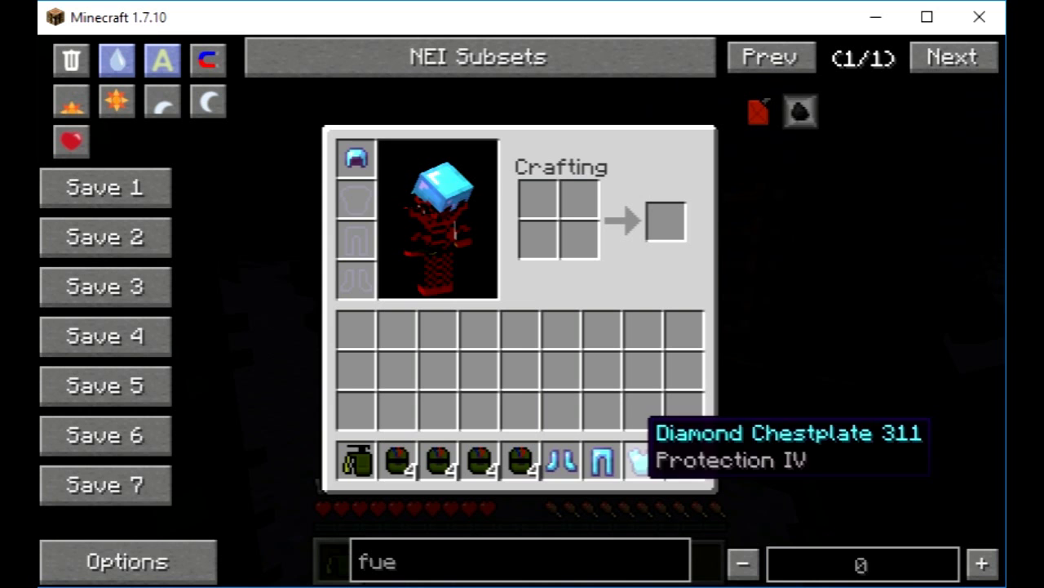
{"action": "left_click", "coordinate": [644, 461], "text": "shift"}
{"action": "left_click", "coordinate": [602, 461], "text": "shift"}
{"action": "left_click", "coordinate": [562, 461], "text": "shift"}
{"action": "key", "text": "Escape"}
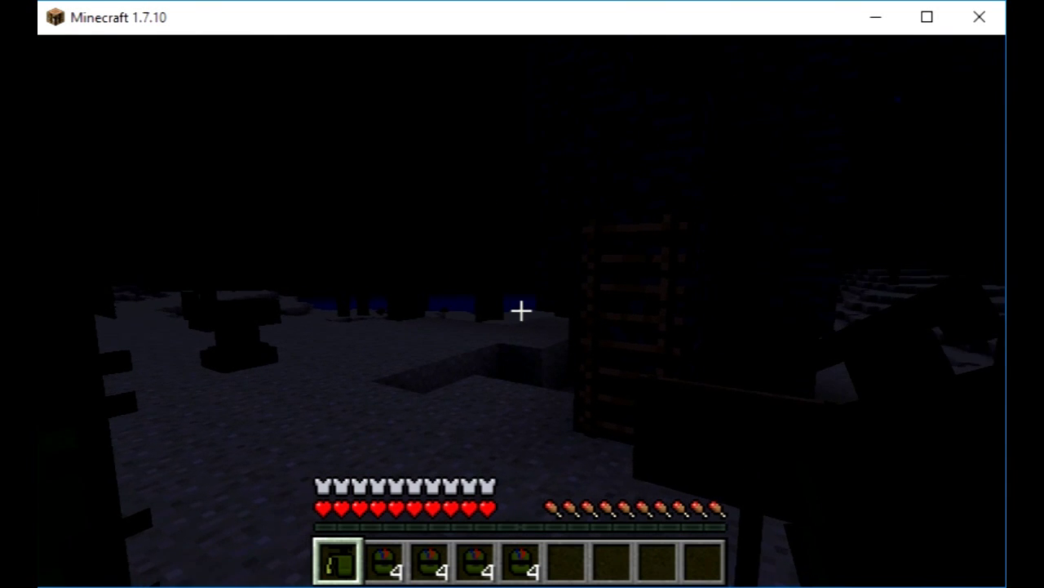
Climb the ladder and place C4 charges from hotbar slots 3 and 5 inside the enclosure.
{"action": "key", "text": "w"}
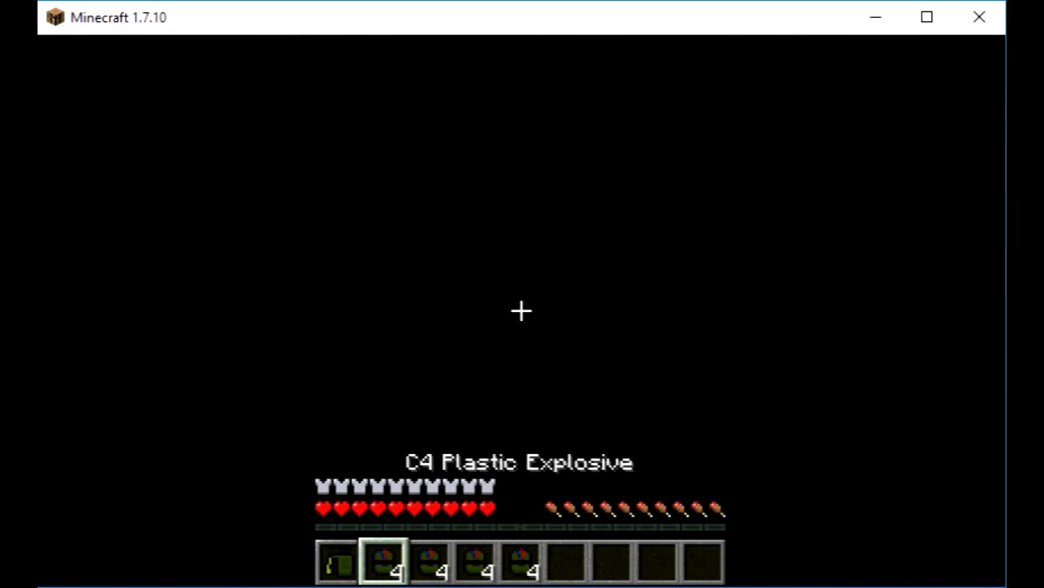
{"action": "key", "text": "3"}
{"action": "right_click", "coordinate": [521, 310]}
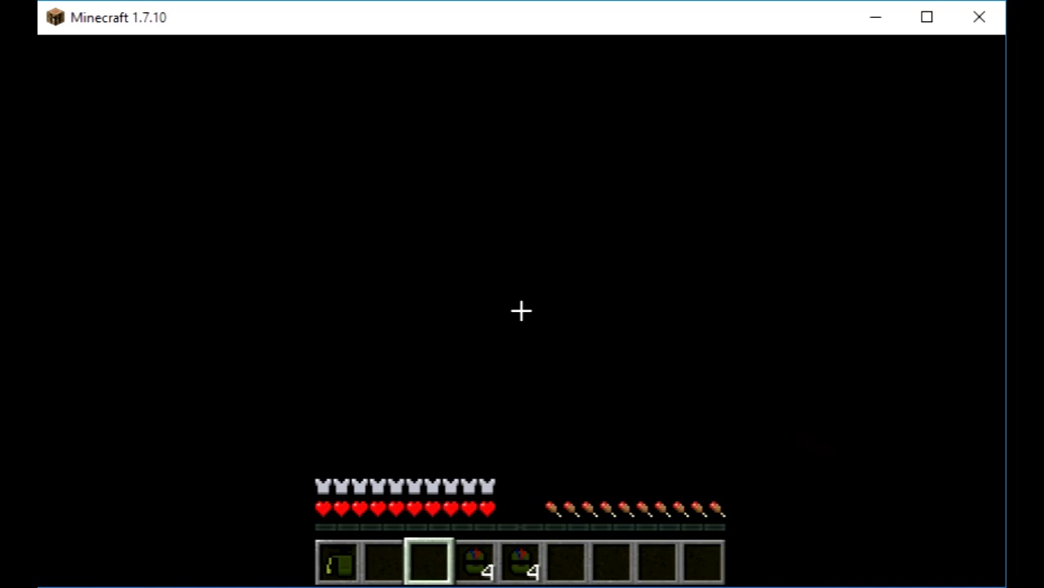
{"action": "key", "text": "5"}
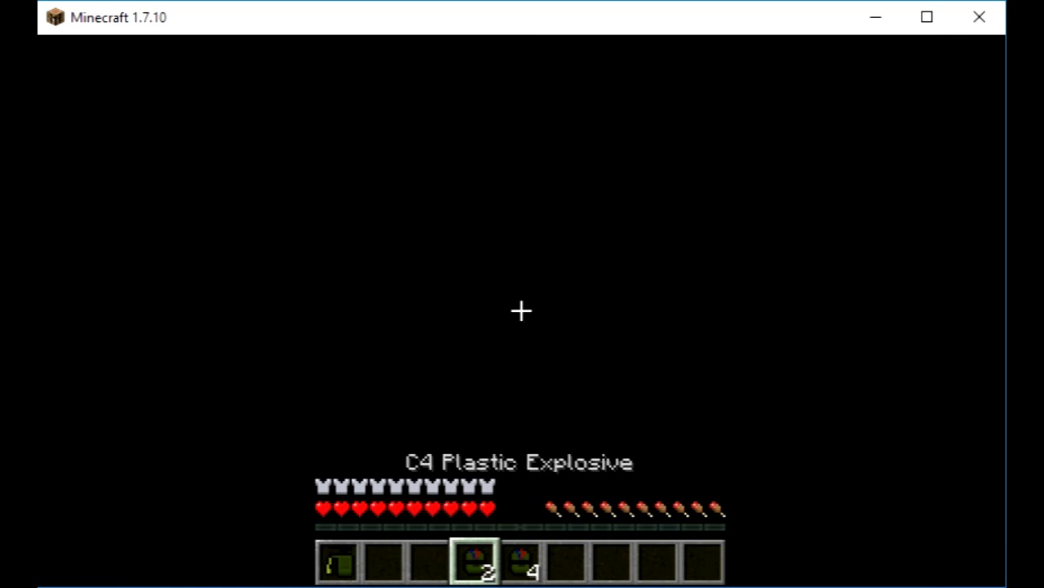
{"action": "scroll", "coordinate": [522, 310], "scroll_direction": "up", "scroll_amount": 1}
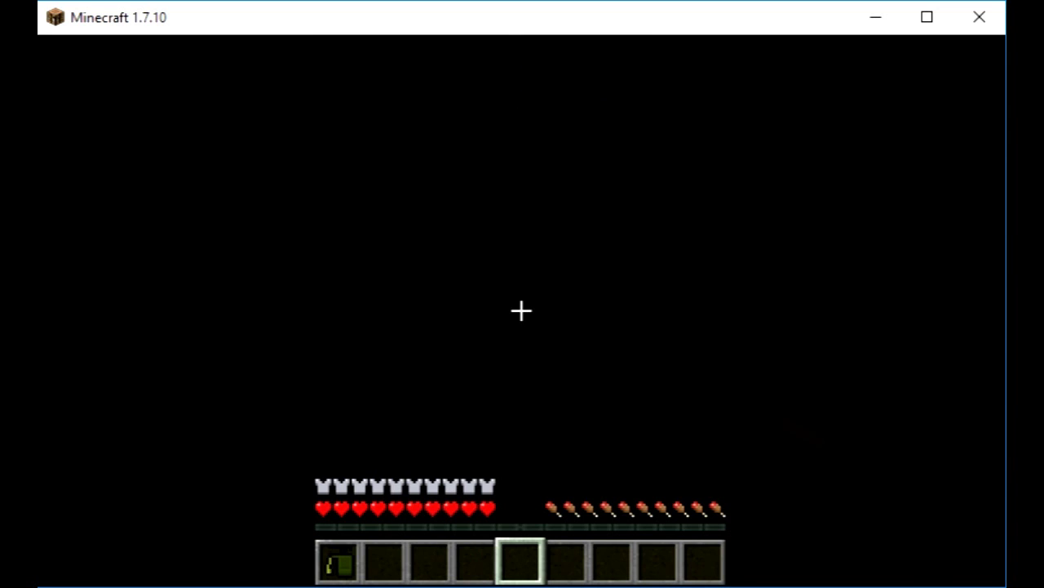
{"action": "key", "text": "e"}
{"action": "key", "text": "e"}
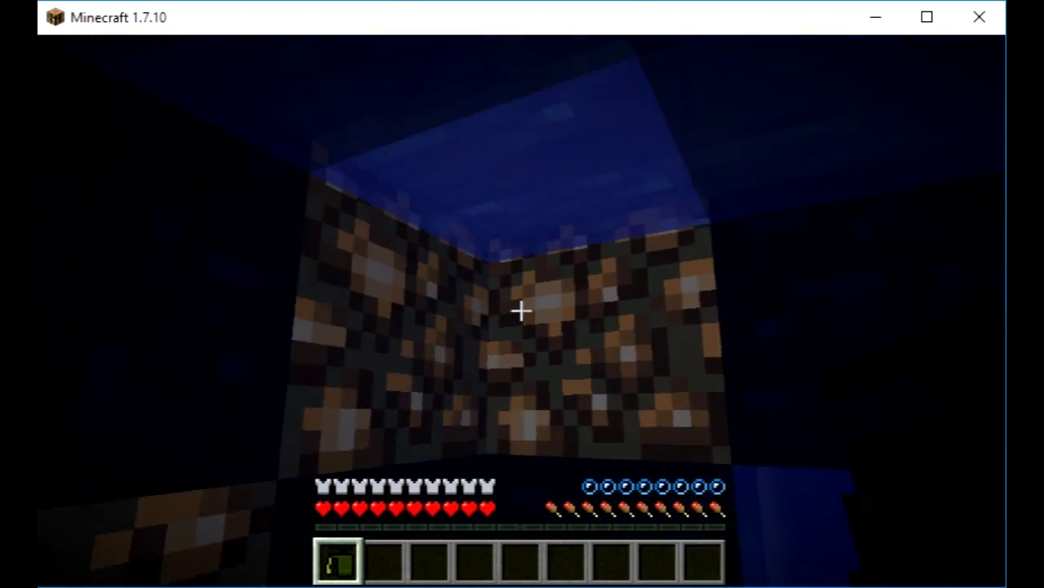
Swim out of the water and walk down the stone corridor into the dark room.
{"action": "key", "text": "space"}
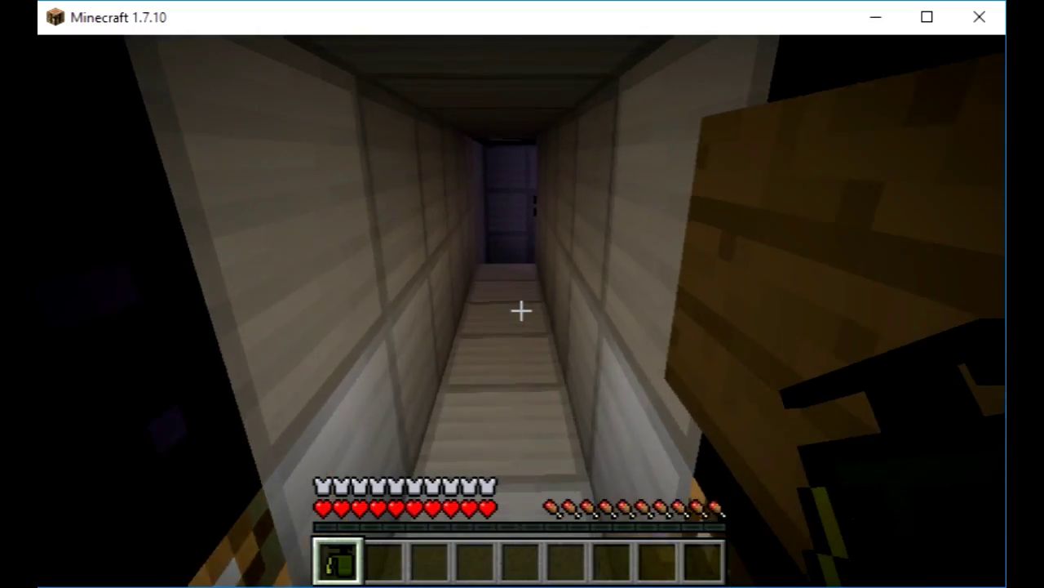
{"action": "key", "text": "w"}
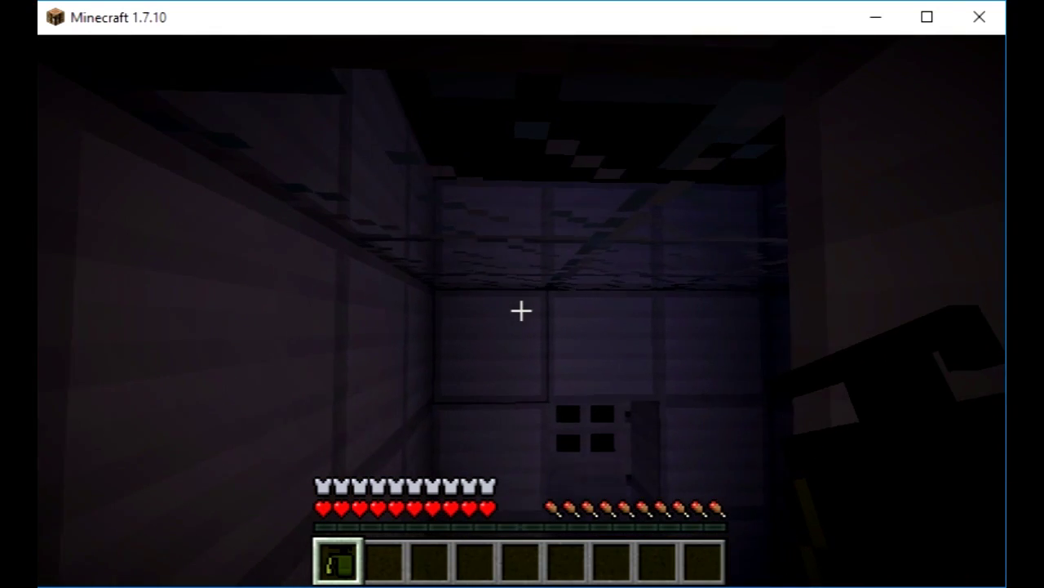
{"action": "key", "text": "w"}
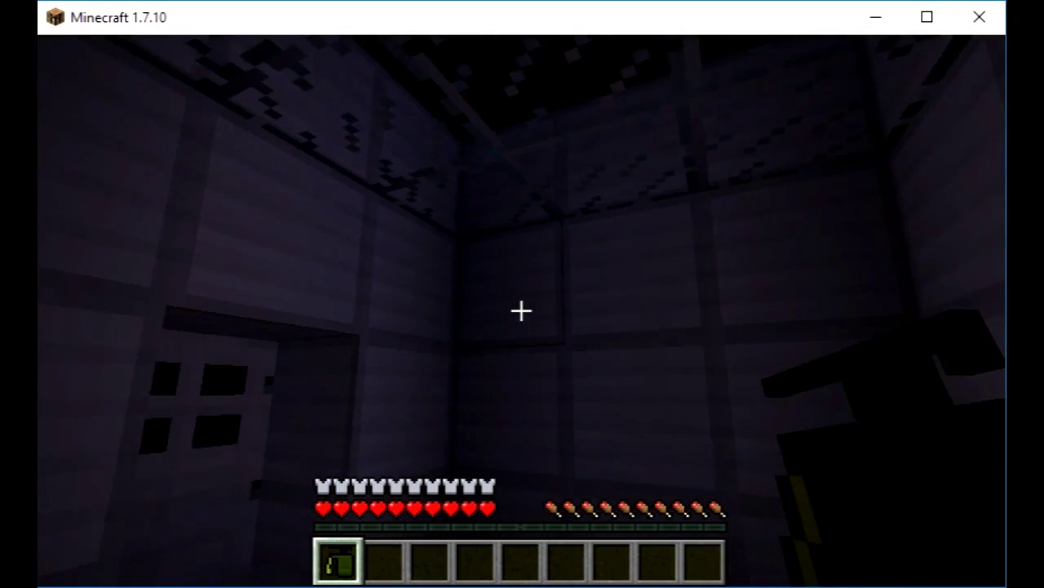
{"action": "key", "text": "w"}
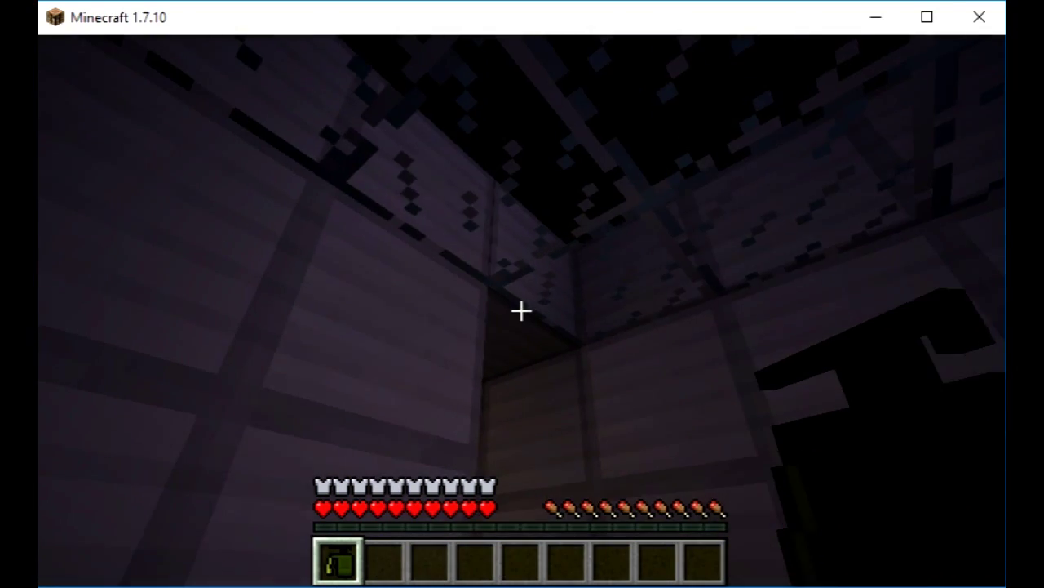
{"action": "key", "text": "w"}
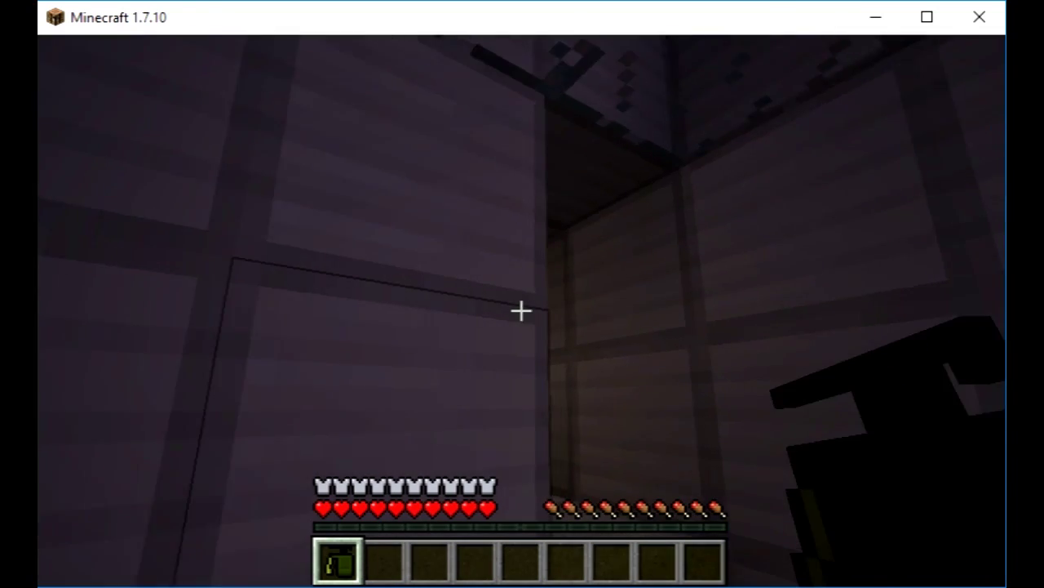
Look over the room's ceiling, corners, floor and the windowed door.
{"action": "key", "text": "w"}
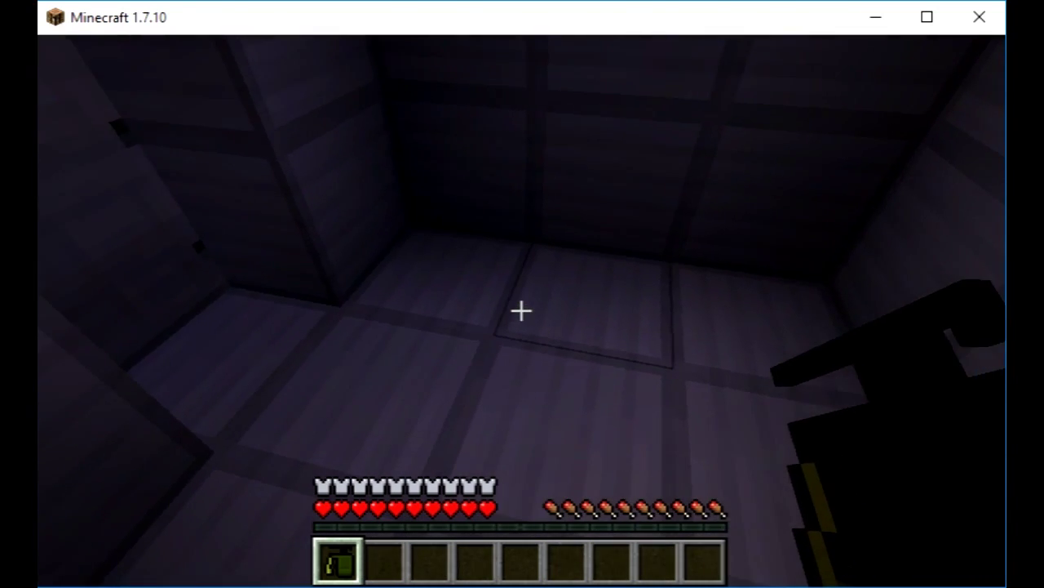
{"action": "key", "text": "w"}
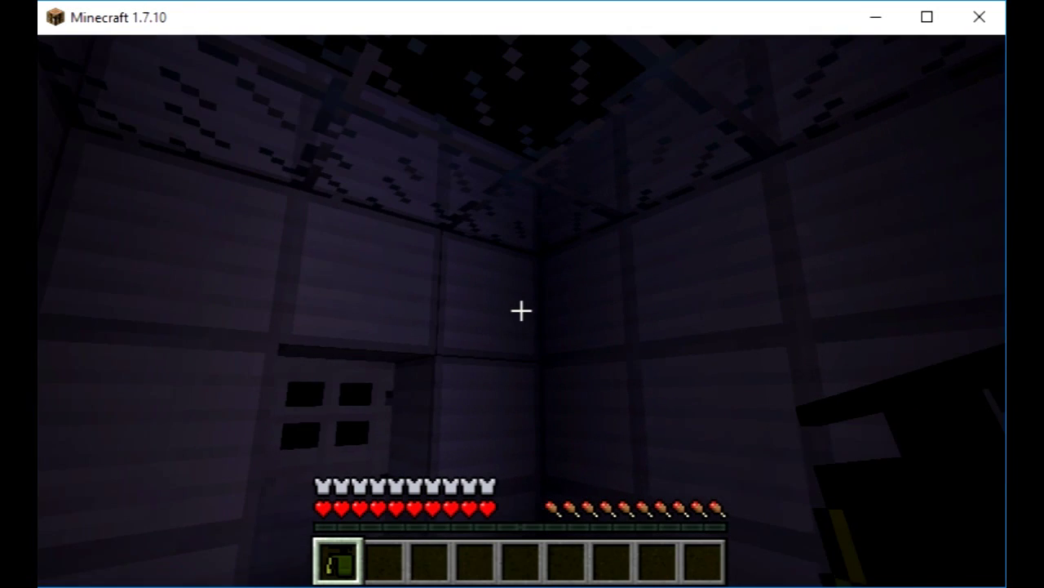
{"action": "key", "text": "w"}
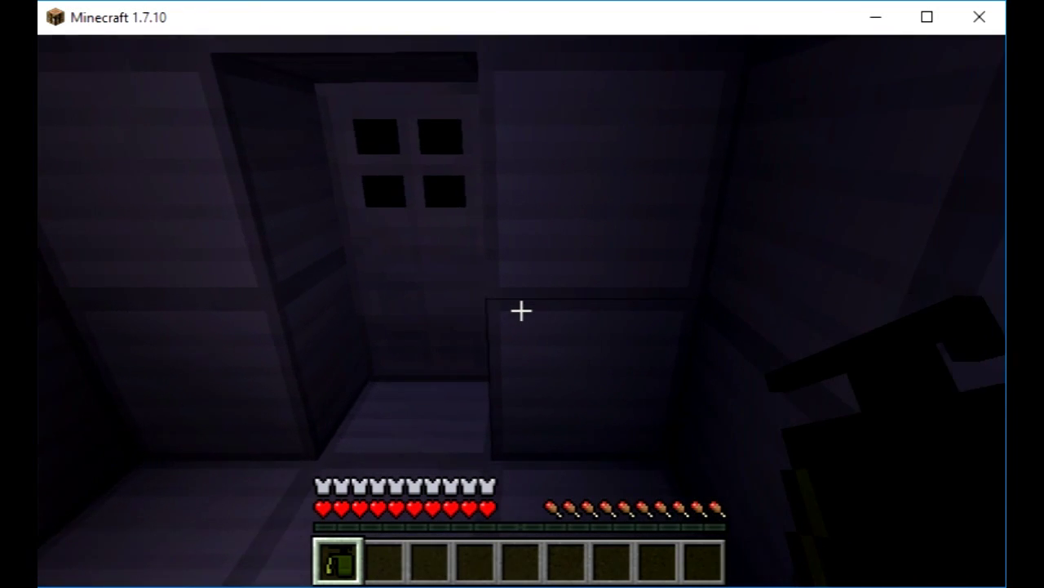
{"action": "key", "text": "w"}
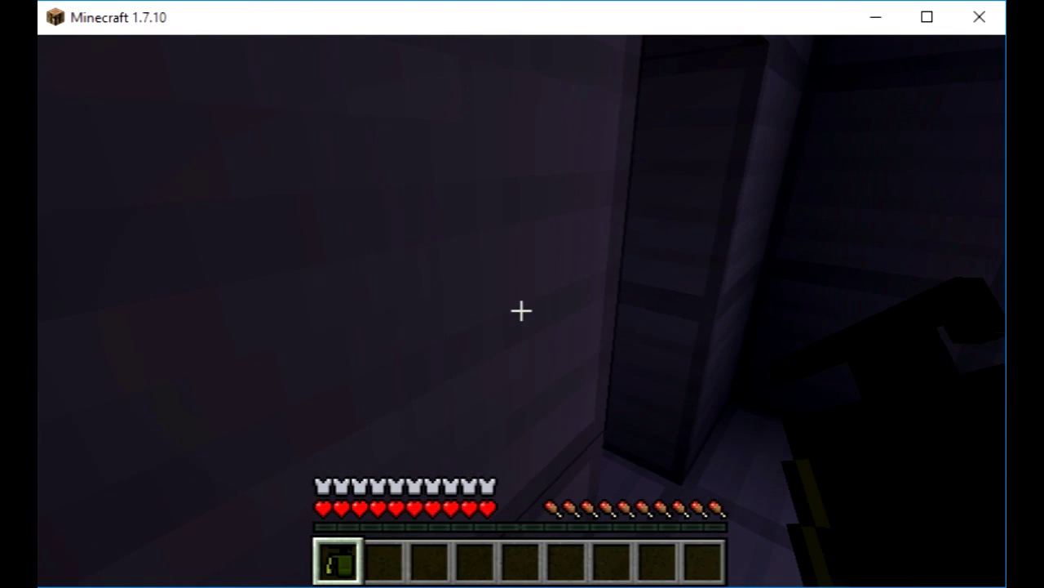
{"action": "key", "text": "w"}
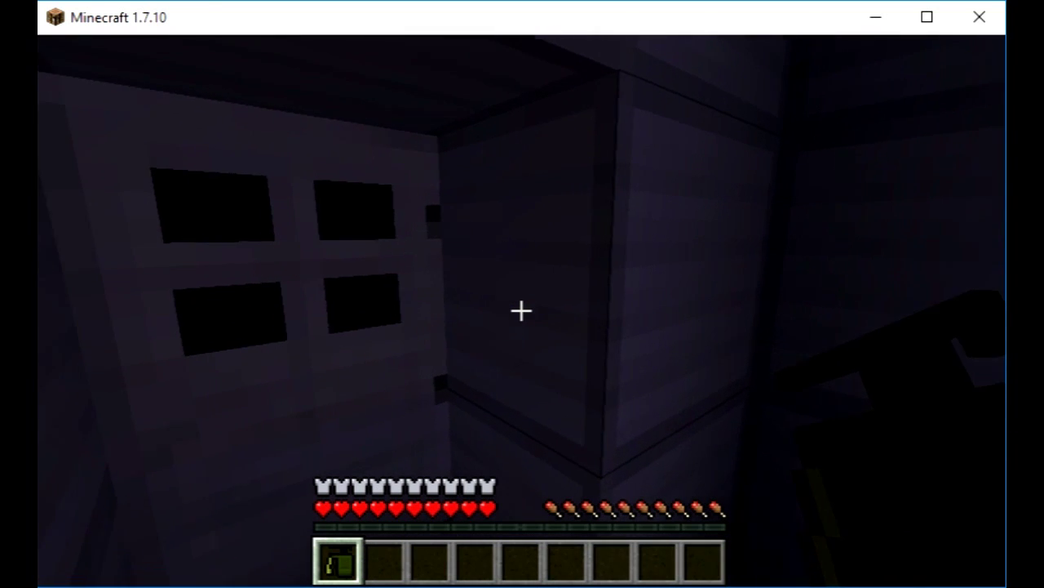
{"action": "key", "text": "w"}
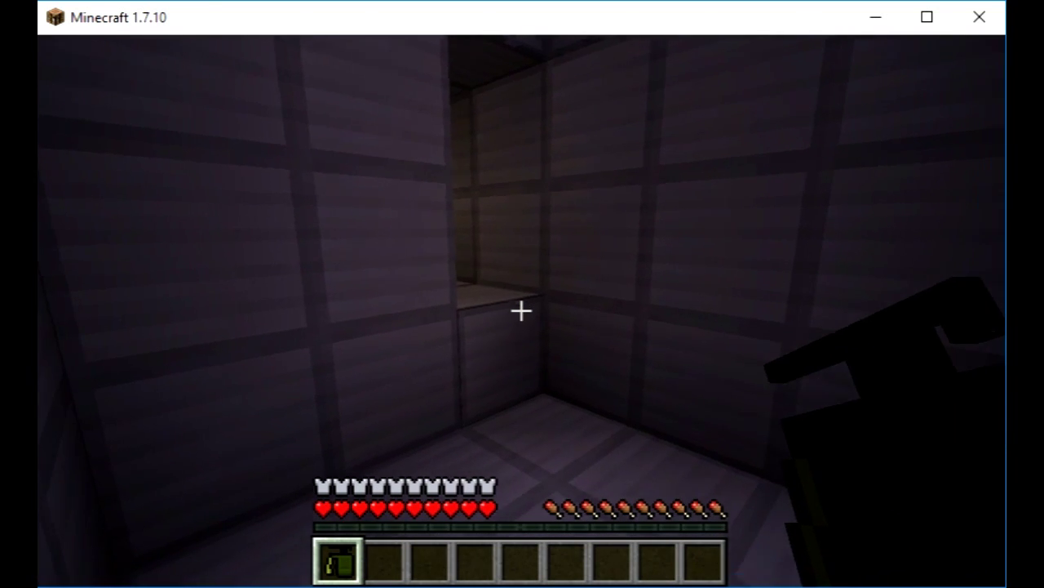
{"action": "key", "text": "w"}
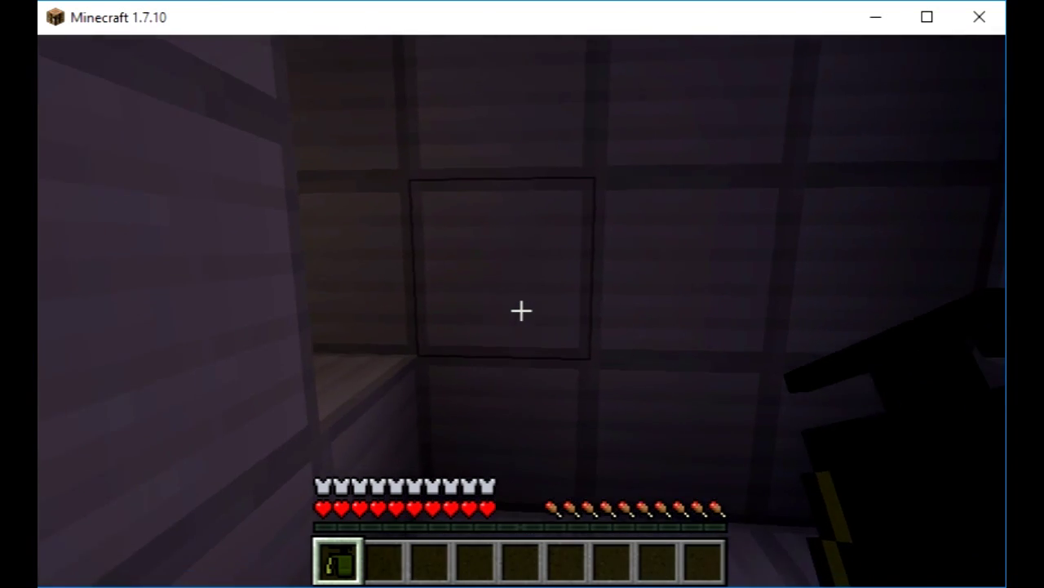